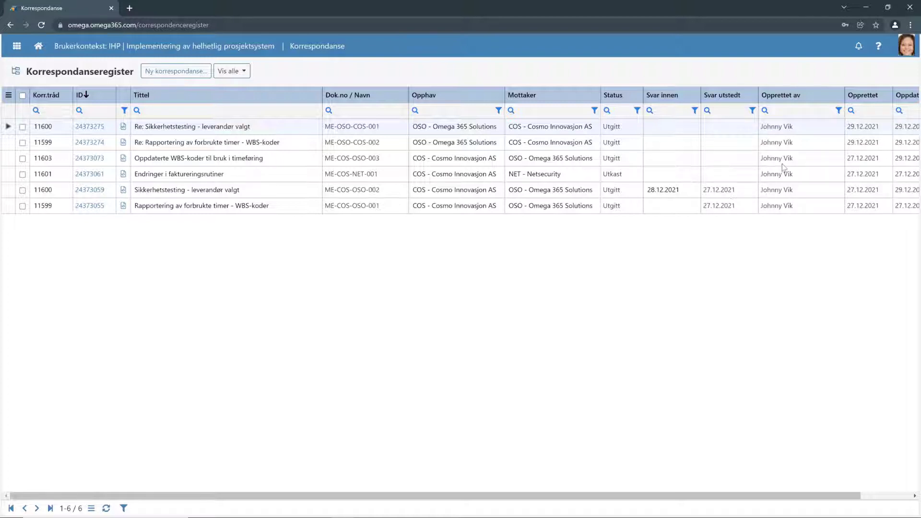
# - Open the issued message "Sikkerhetstesting - leverandør valgt" from the correspondence register and view its settings and correspondence thread
pyautogui.moveTo(795, 497); pyautogui.dragTo(640, 485)
pyautogui.click(93, 192)
pyautogui.click(92, 191)
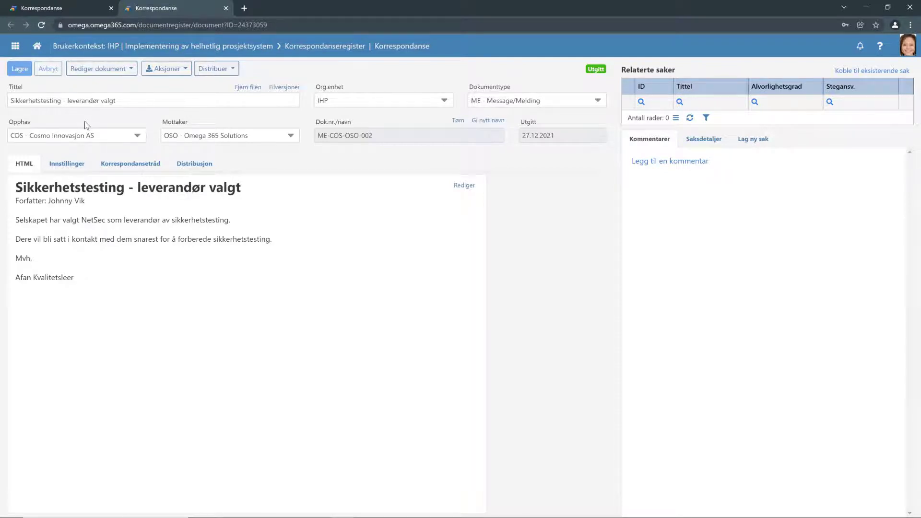
pyautogui.click(76, 164)
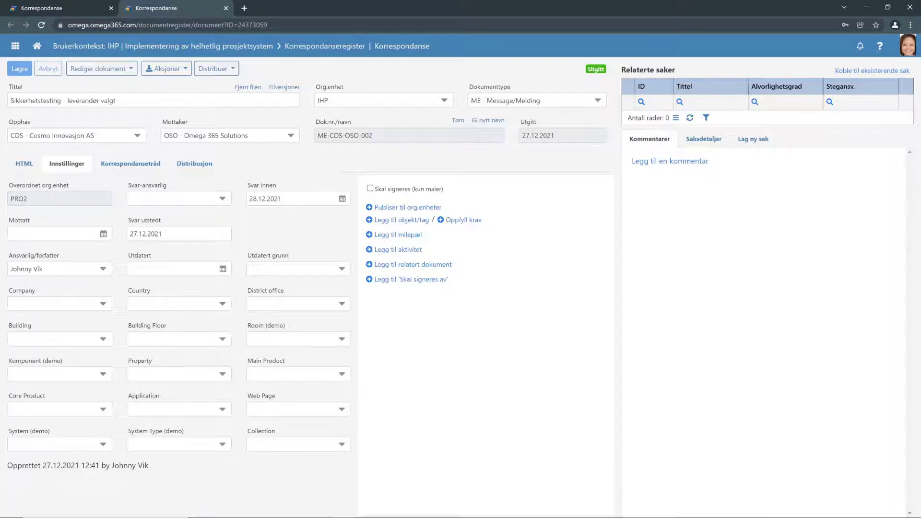
pyautogui.click(122, 164)
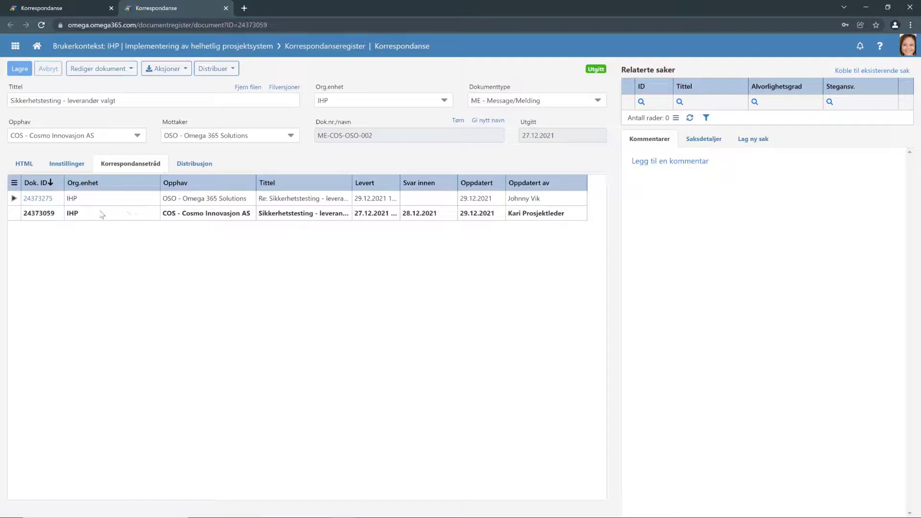
# - Open the reply from the thread, return through its thread to the original message, and view that message's distribution
pyautogui.click(44, 199)
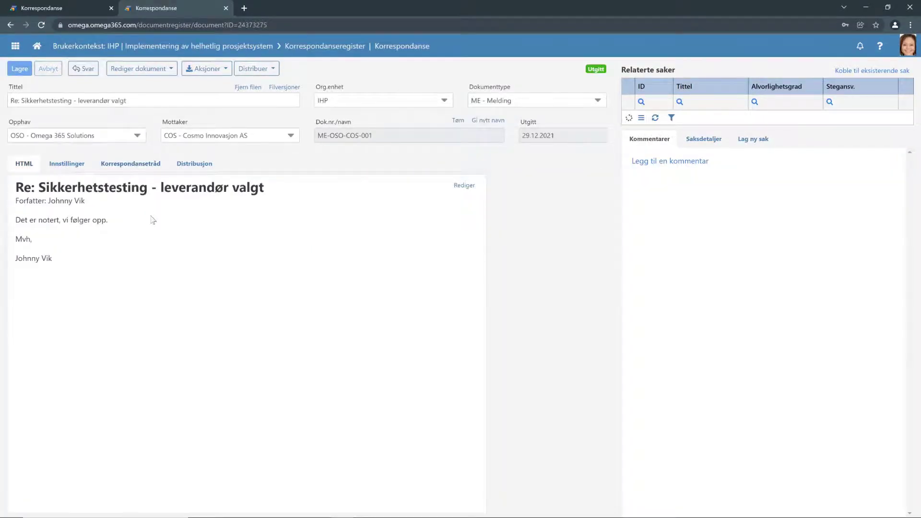
pyautogui.click(131, 164)
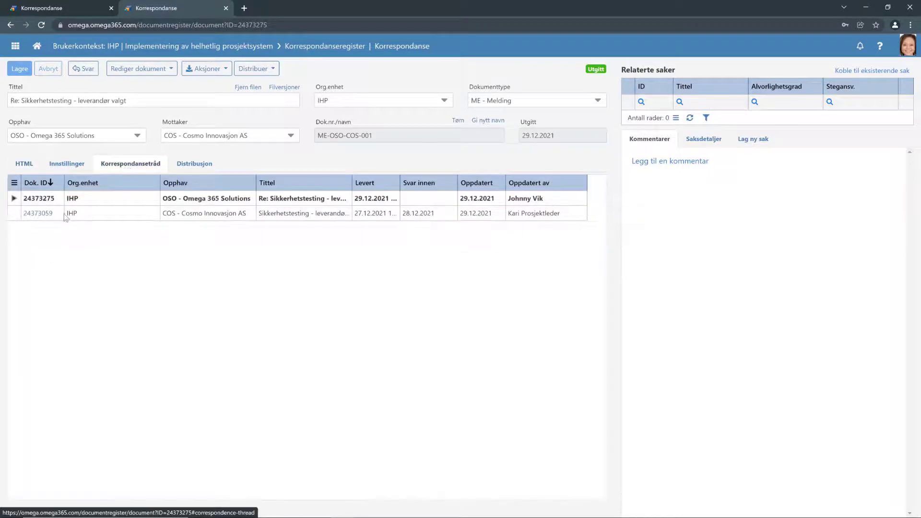
pyautogui.click(38, 214)
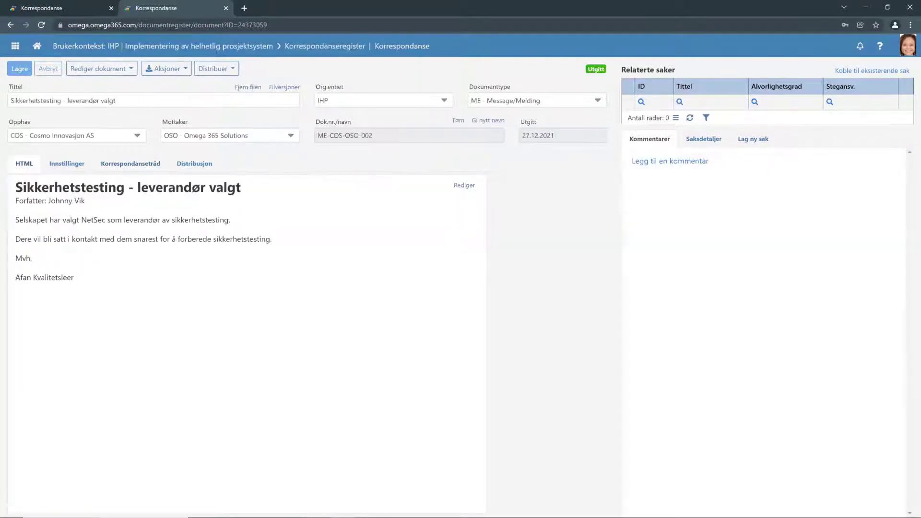
pyautogui.click(182, 166)
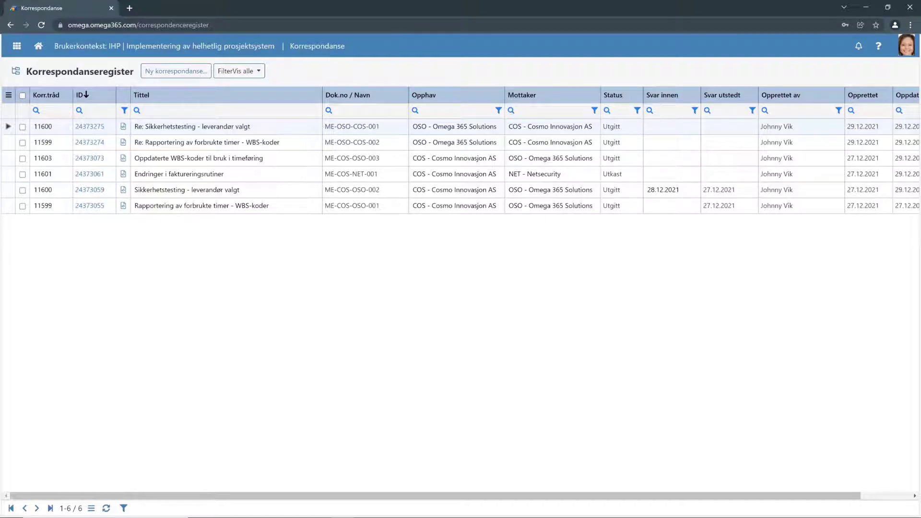
# - Add the line "Prosjektleder" below the signature in the draft "Endringer i faktureringsrutiner", save it and release it to NET - Netsecurity
pyautogui.click(226, 173)
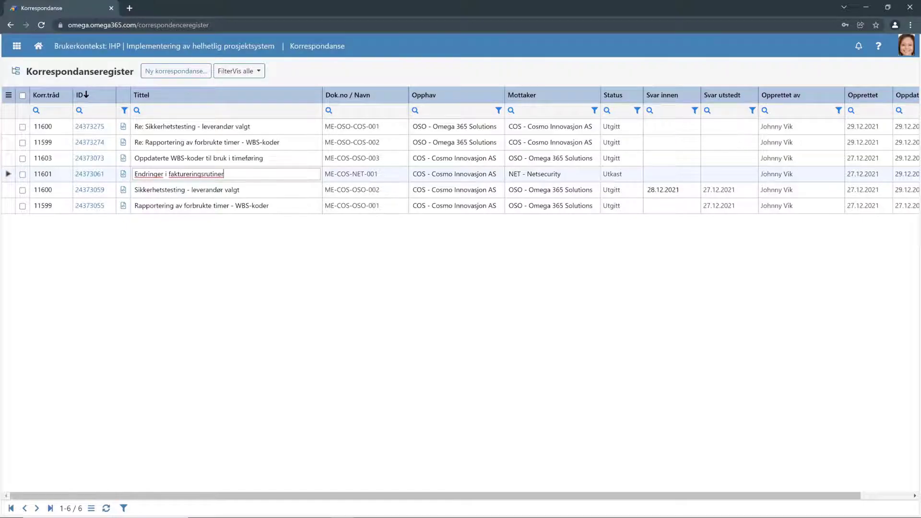
pyautogui.click(82, 175)
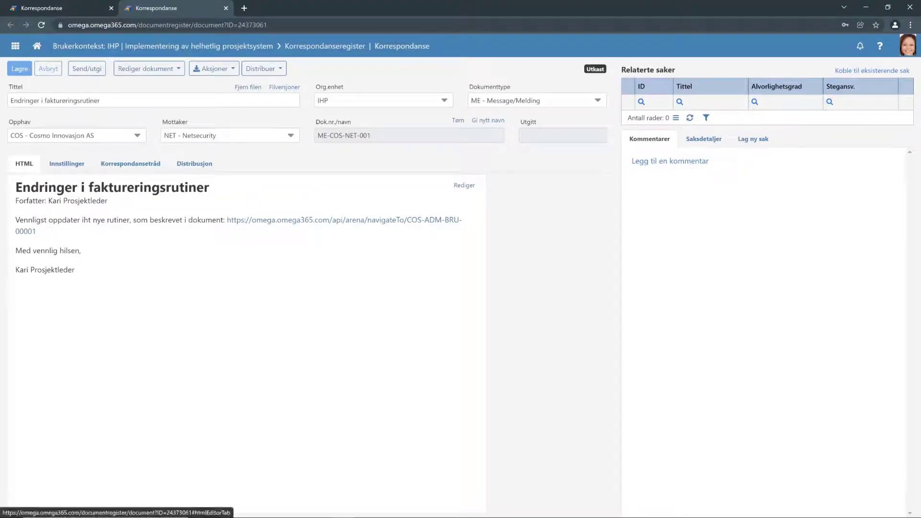
pyautogui.click(464, 187)
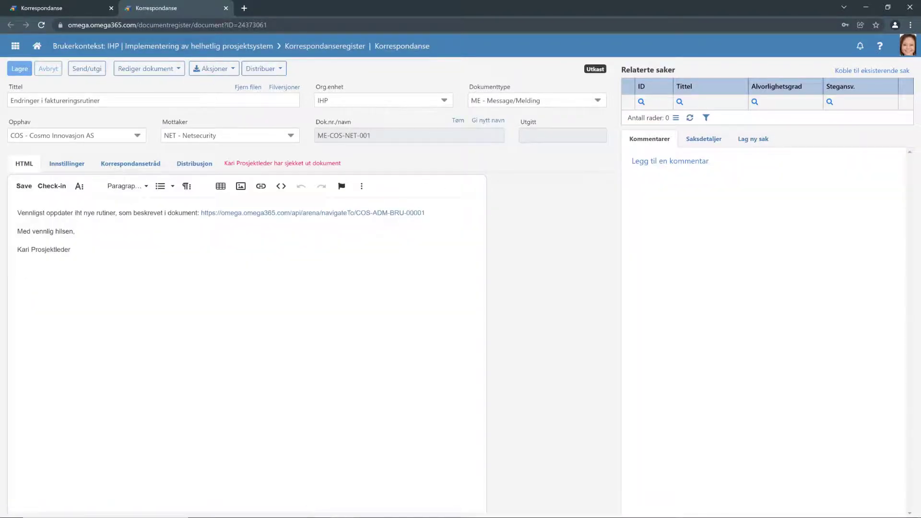
pyautogui.press('Return')
pyautogui.write('Prosjektleder')
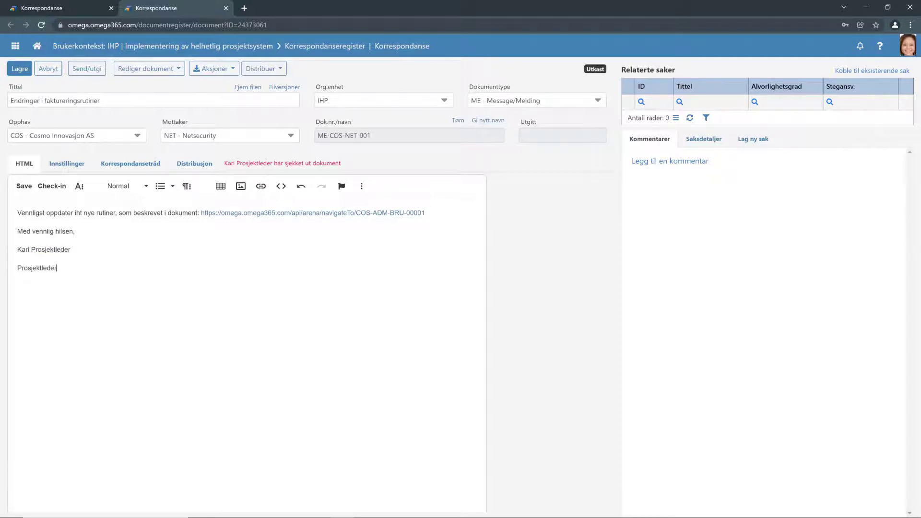
pyautogui.click(24, 187)
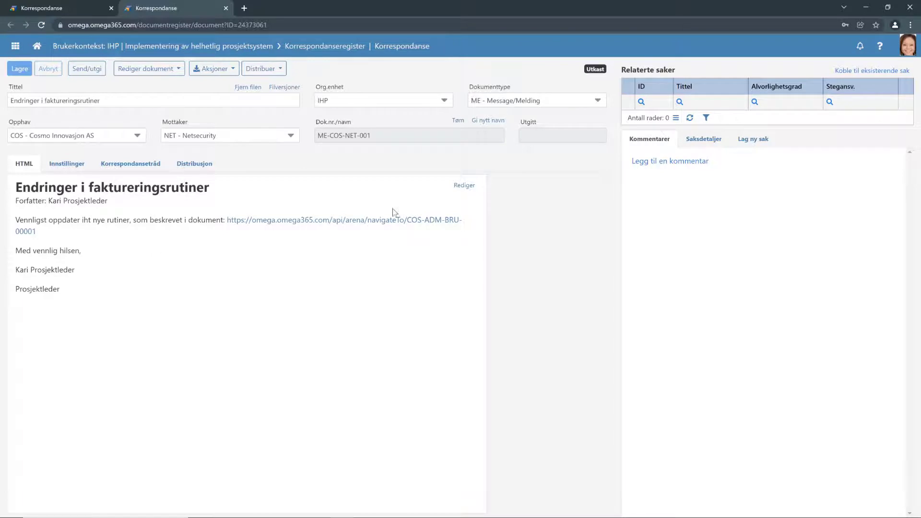
pyautogui.click(87, 69)
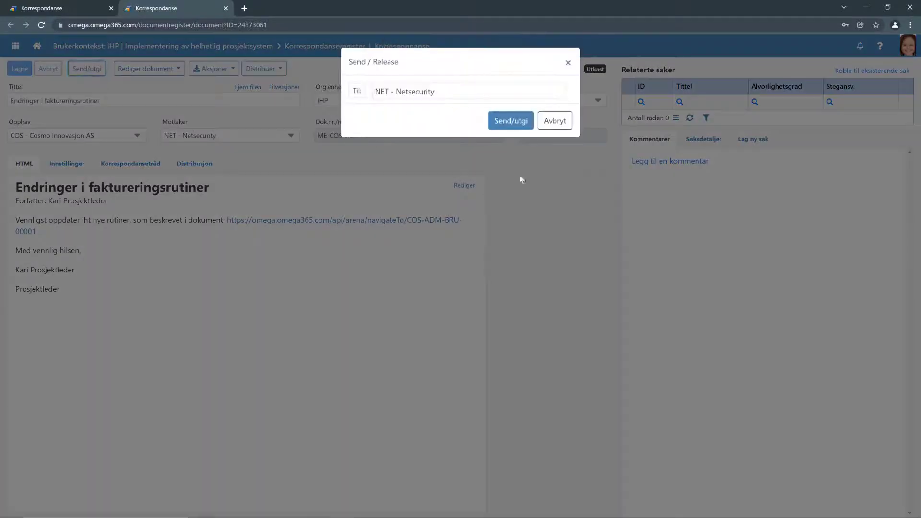
pyautogui.click(512, 124)
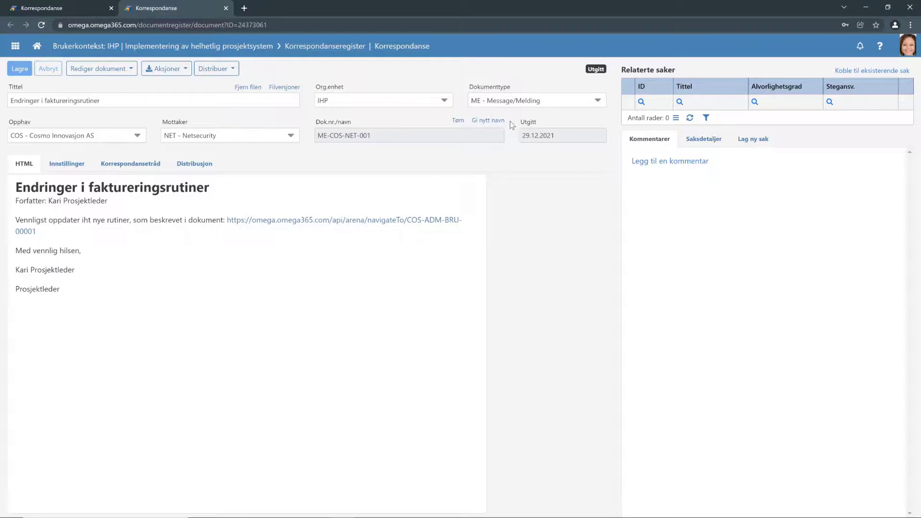
# - Switch to the Netsecurity recipient's browser profile, refresh the correspondence register and open the received message "Endringer i faktureringsrutiner"
pyautogui.click(895, 25)
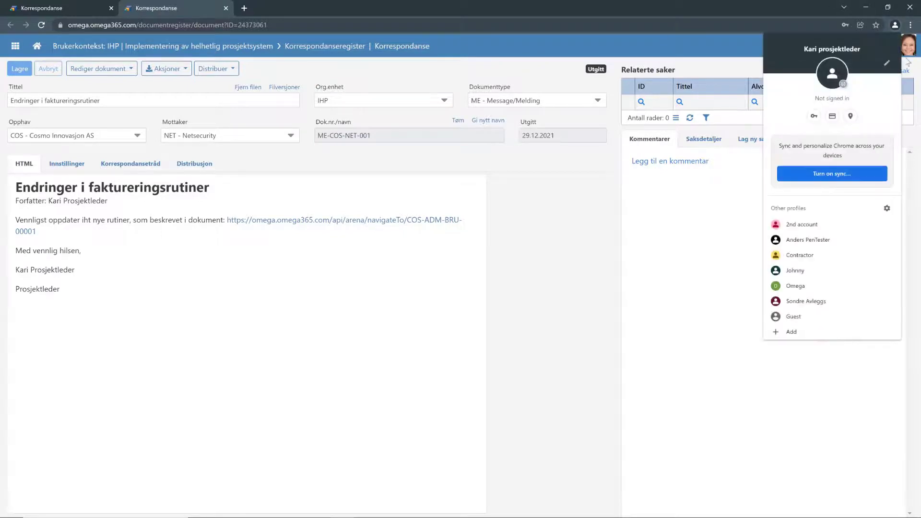
pyautogui.click(808, 240)
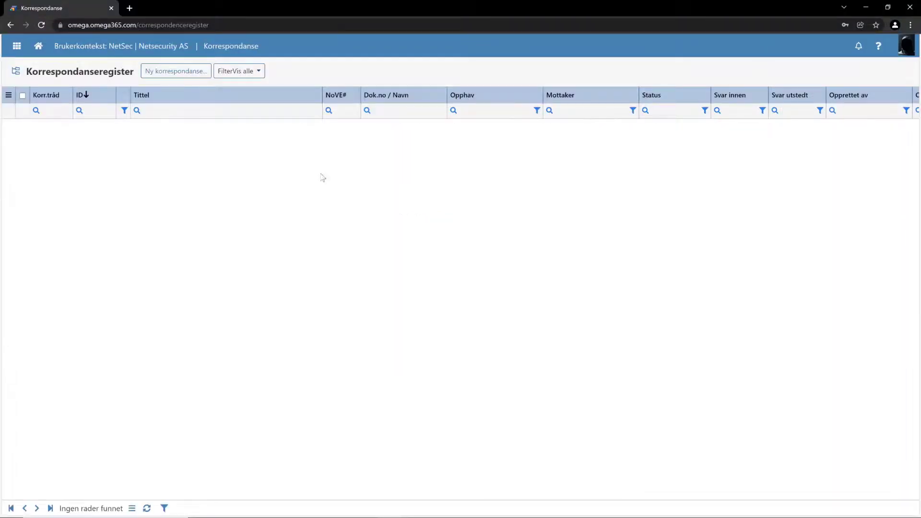
pyautogui.click(42, 25)
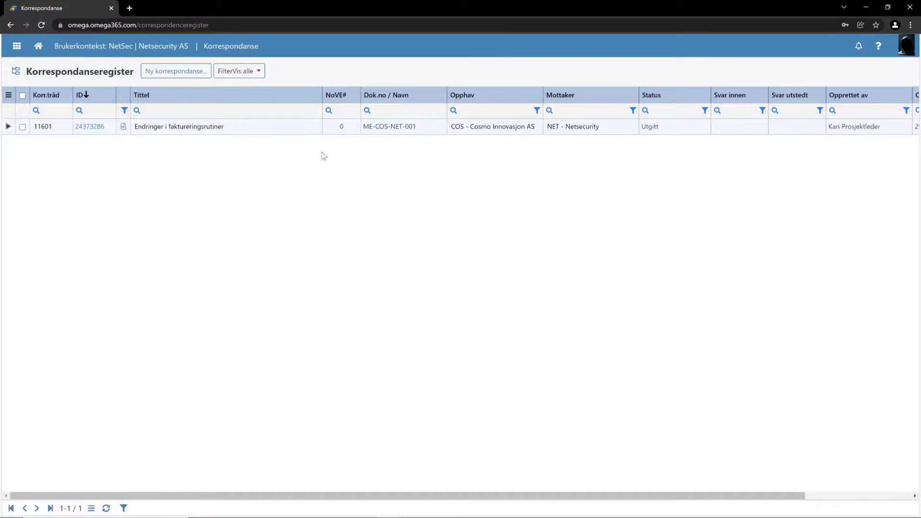
pyautogui.click(90, 127)
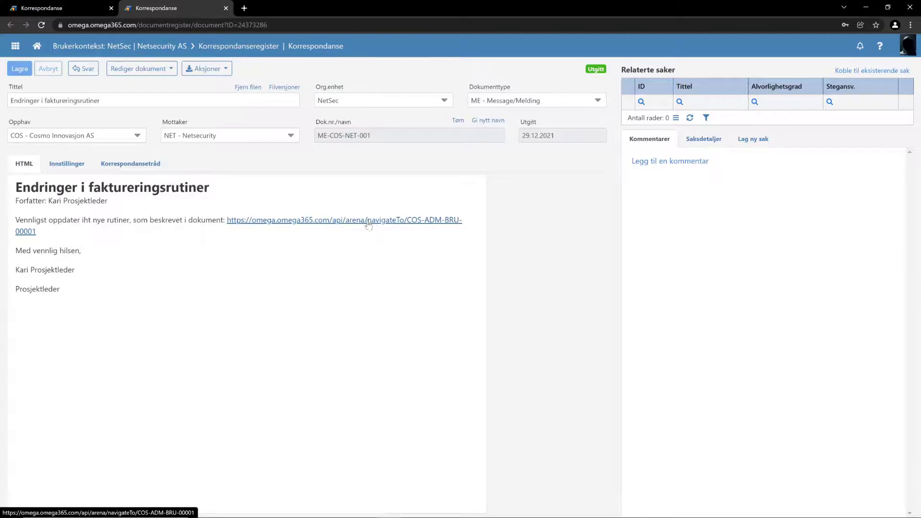
# - Create a reply to the received message as a Text / Html document with the classification Intern
pyautogui.click(87, 72)
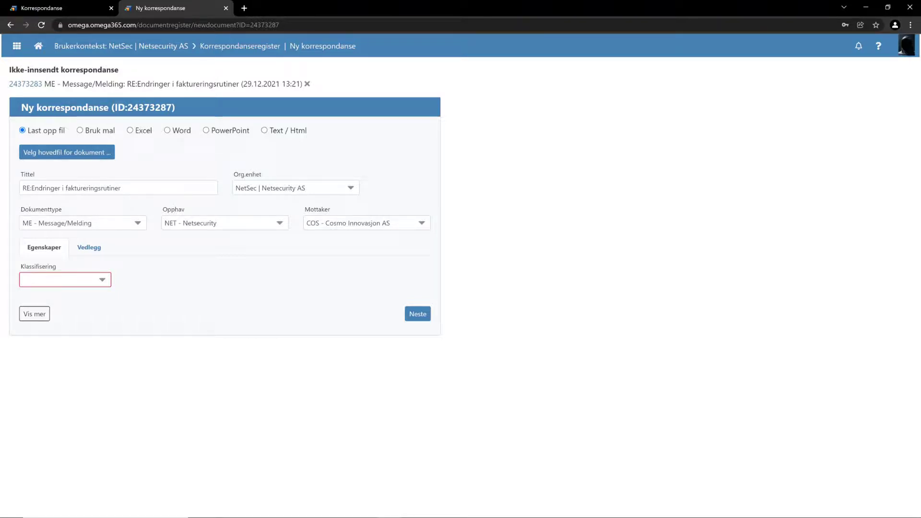
pyautogui.click(67, 279)
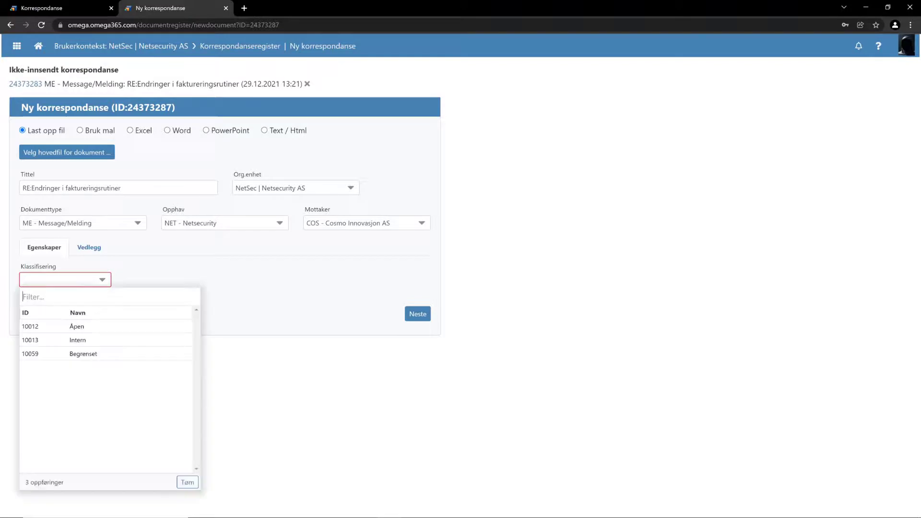
pyautogui.click(78, 340)
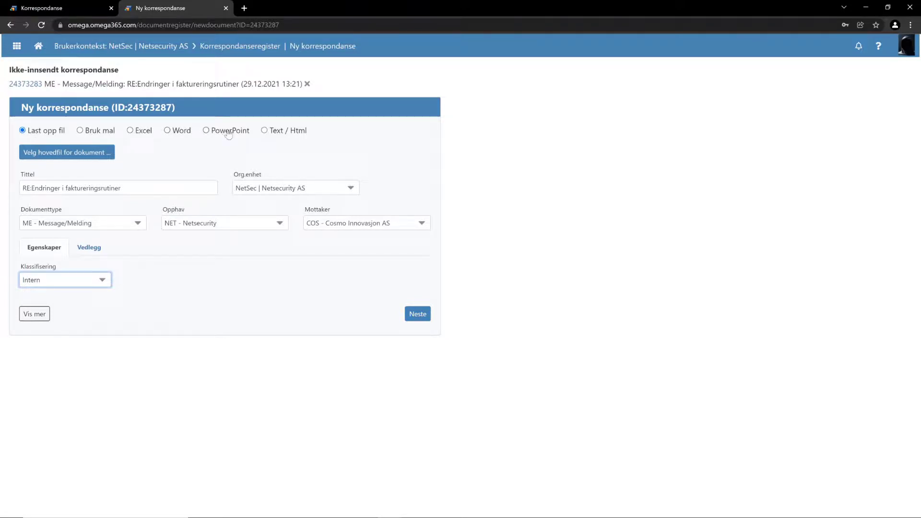
pyautogui.click(265, 131)
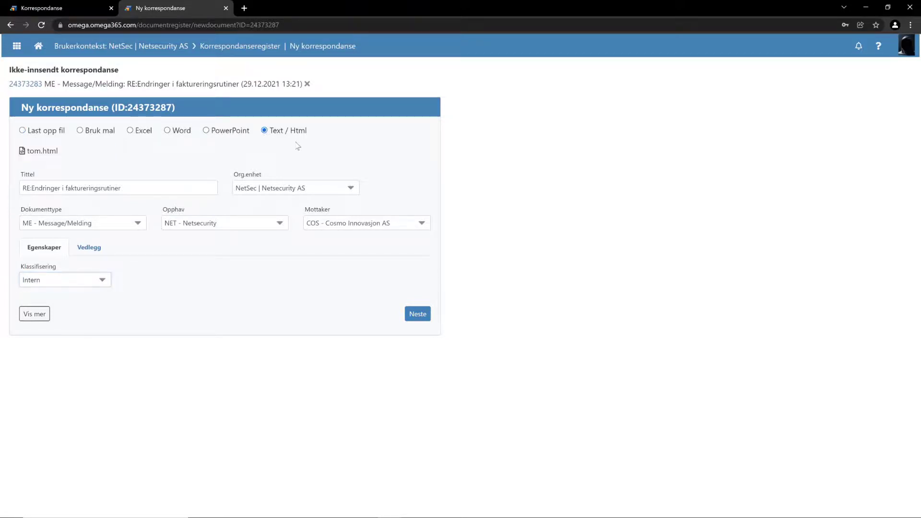
pyautogui.click(421, 316)
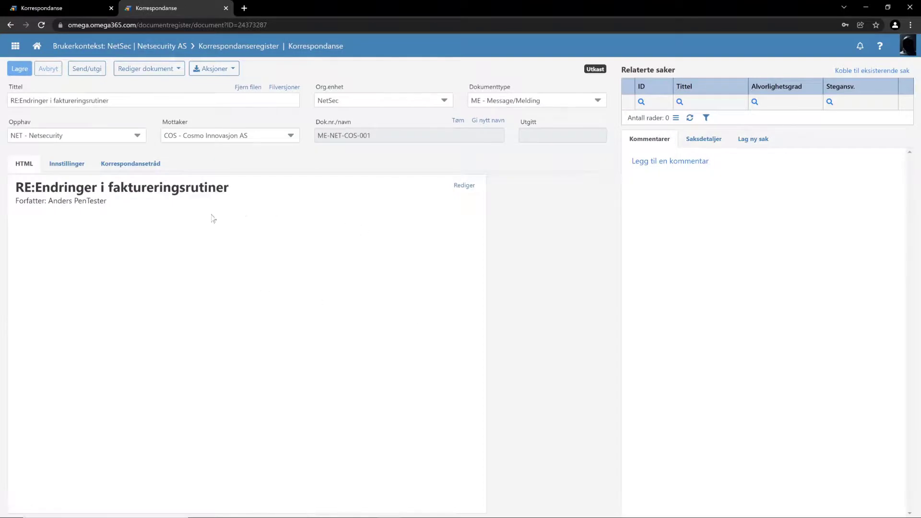
# - Write the reply's body text as "Hei." followed by "Dette er motatt og forstått." on a new line
pyautogui.click(461, 187)
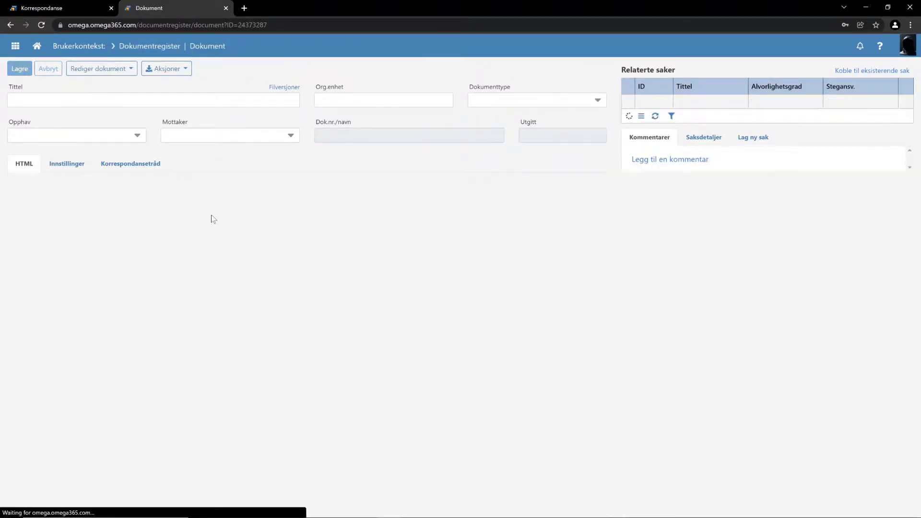
pyautogui.write('Hei.')
pyautogui.press('Return')
pyautogui.write('Dette er motatt og forstått.')
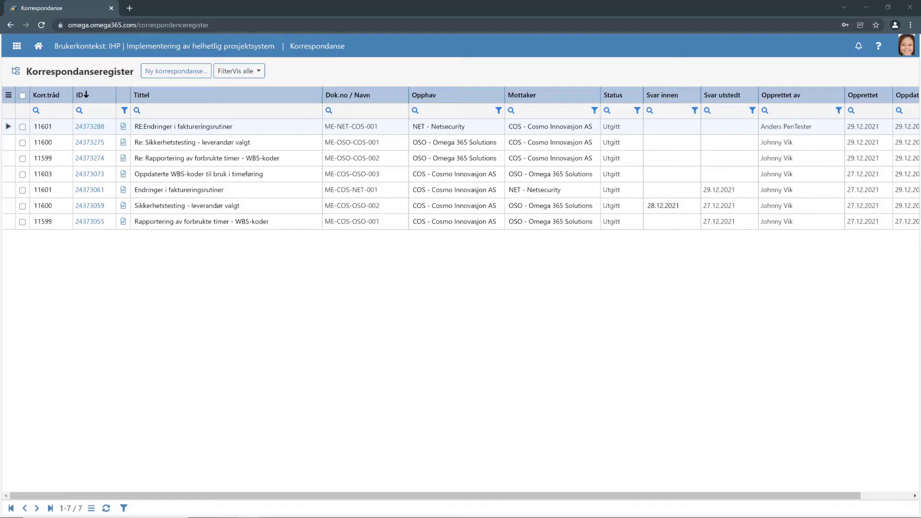
# - Start a new correspondence in the IHP register and upload "Eksempel på brev" from Documents as its main file
pyautogui.click(173, 72)
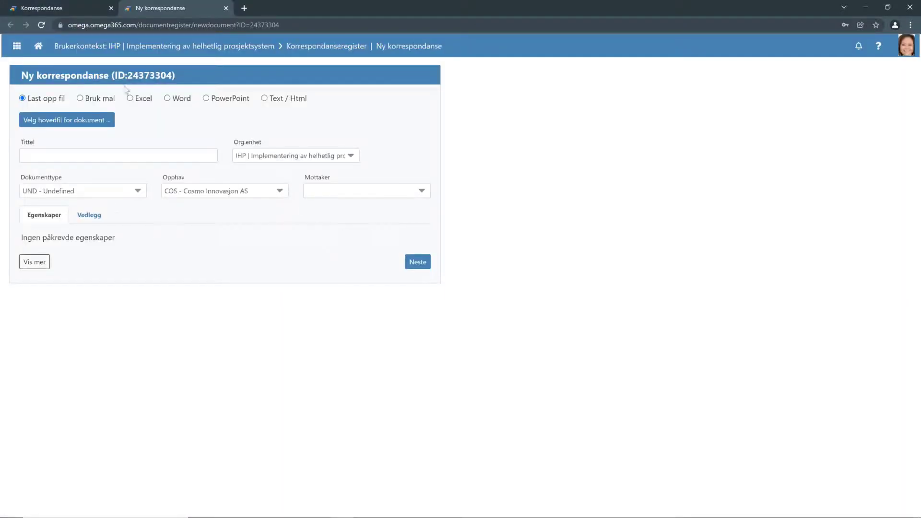
pyautogui.click(62, 123)
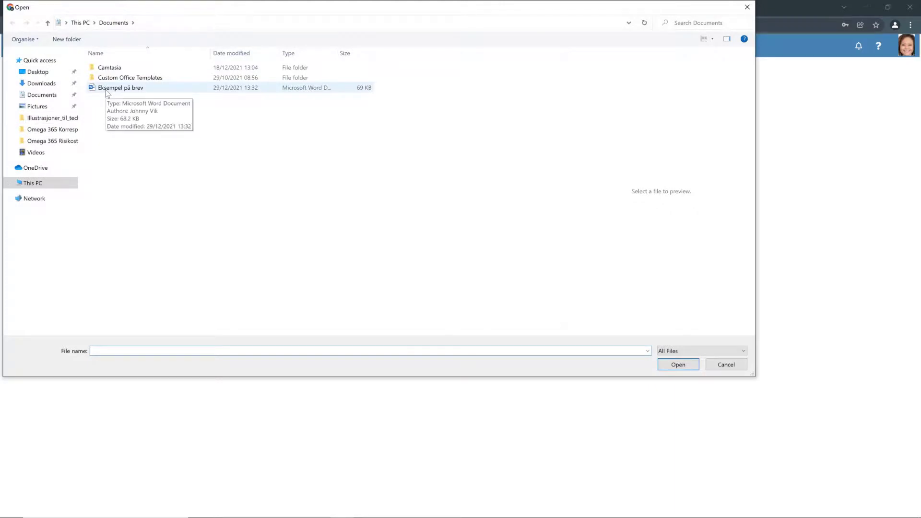
pyautogui.click(108, 89)
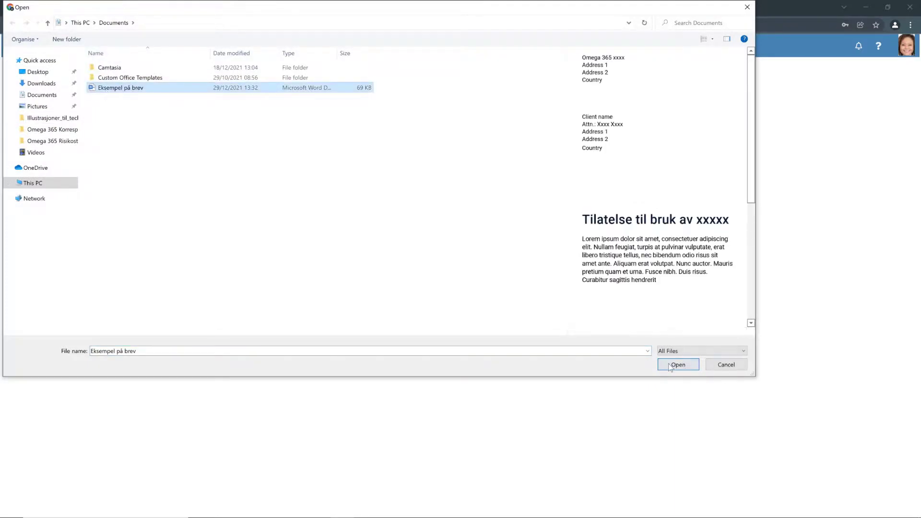
pyautogui.click(669, 364)
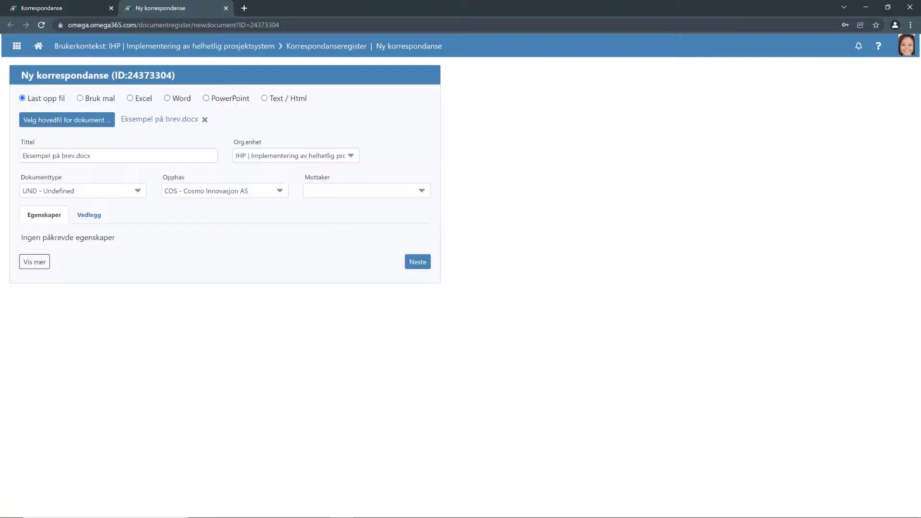
# - Set document type BR - Brev, originator DAT - Datatilsynet, recipient COS - Cosmo Innovasjon AS and classification Intern, and create the correspondence
pyautogui.click(82, 190)
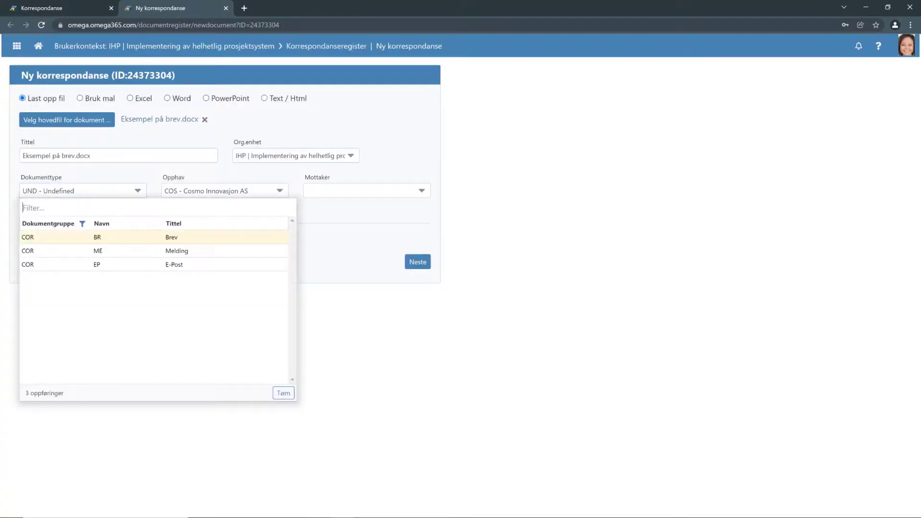
pyautogui.click(107, 242)
pyautogui.click(221, 190)
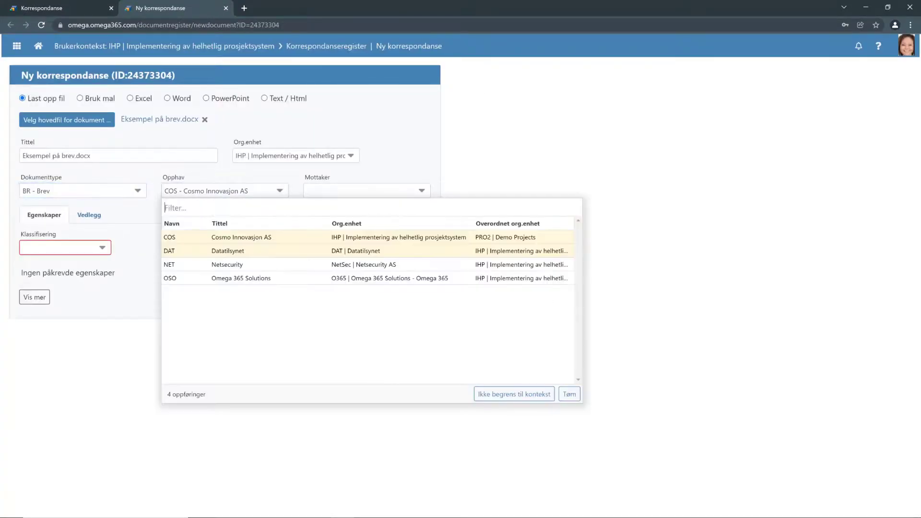
pyautogui.click(251, 251)
pyautogui.click(336, 191)
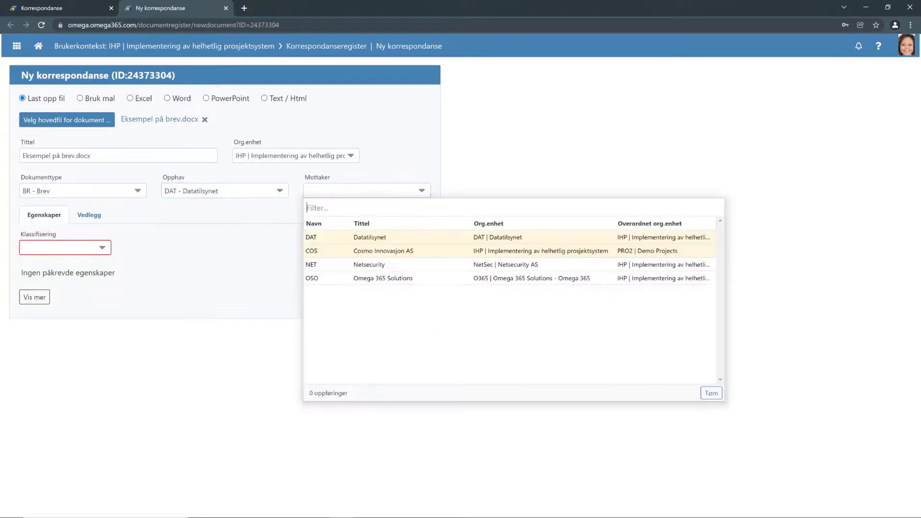
pyautogui.click(391, 251)
pyautogui.click(72, 248)
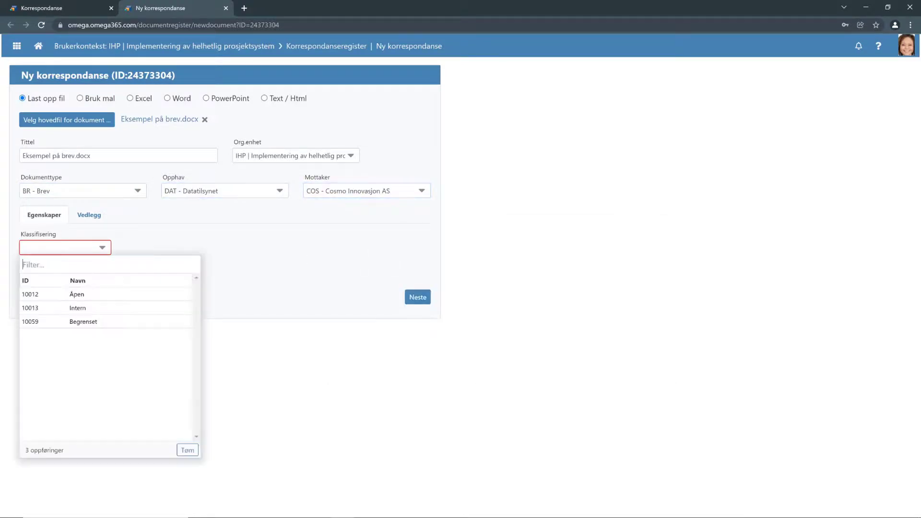
pyautogui.click(79, 308)
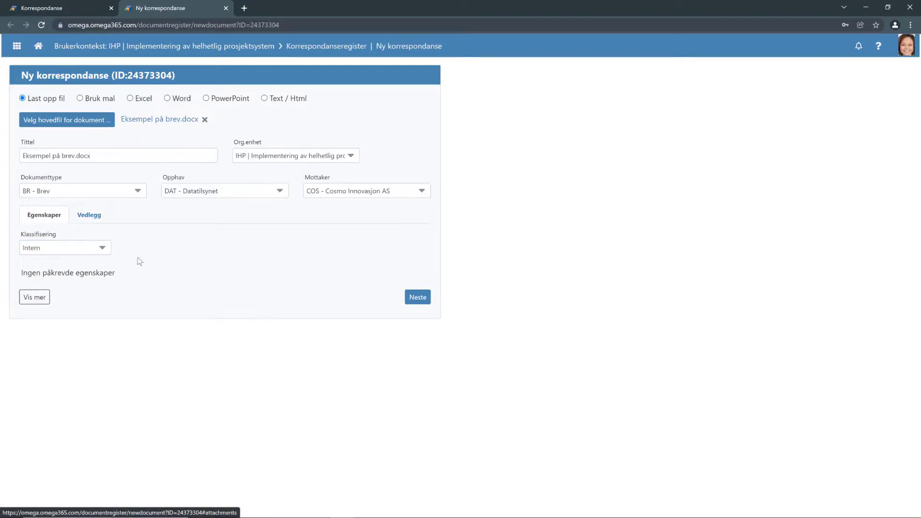
pyautogui.click(415, 300)
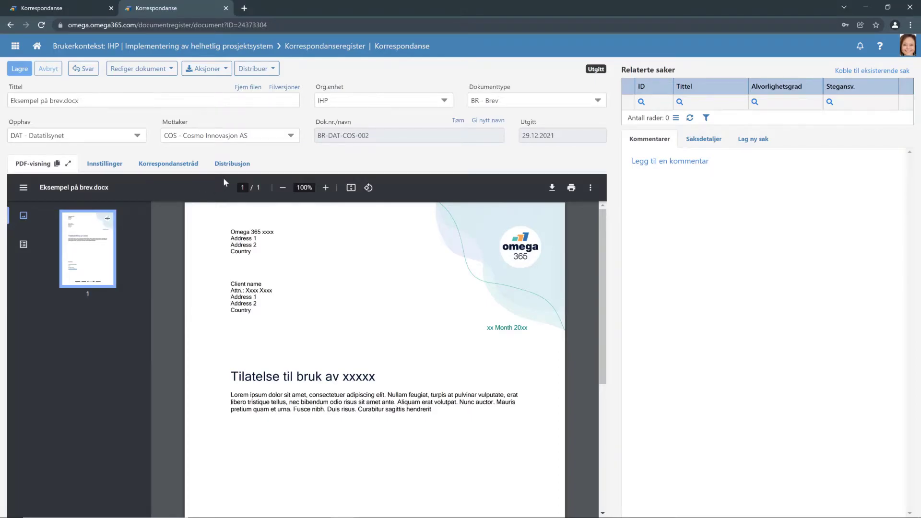
# - Add the Kvalitetsleder at Cosmo Inovasjon AS to the people the letter is distributed to, and show the available distribution actions
pyautogui.click(231, 165)
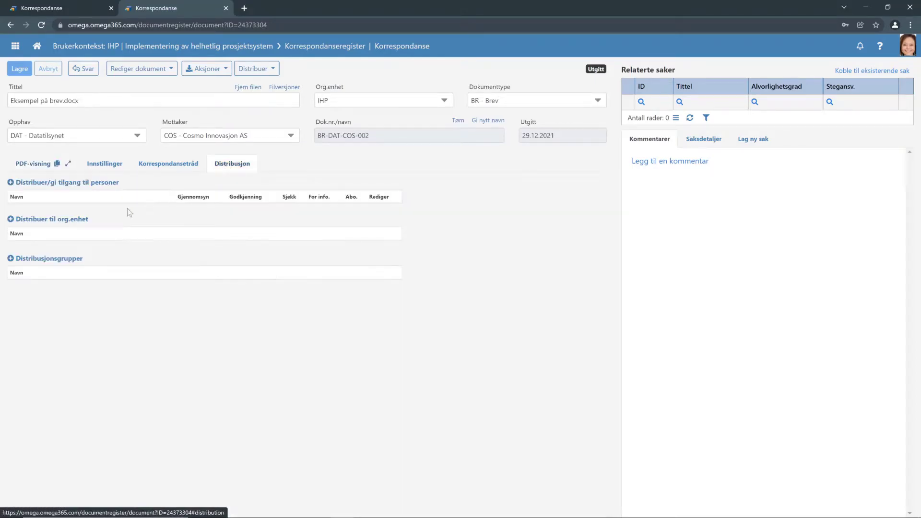
pyautogui.click(11, 185)
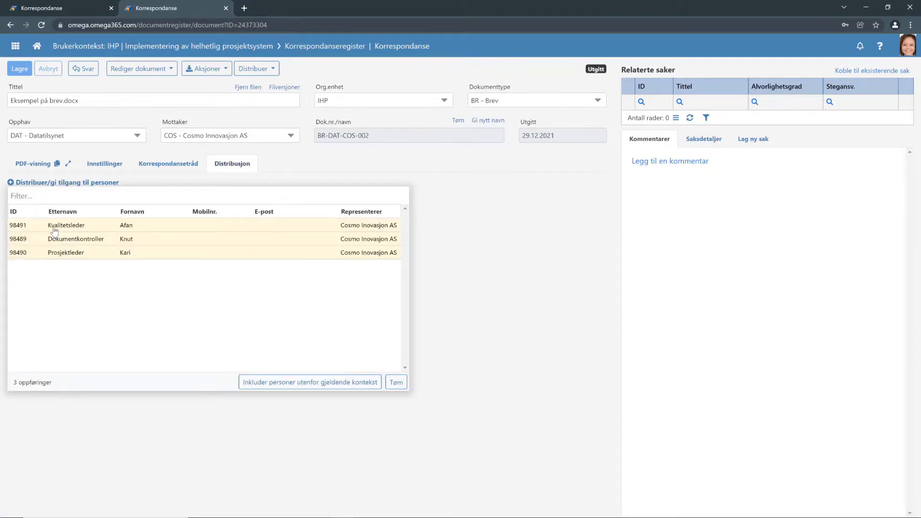
pyautogui.click(54, 232)
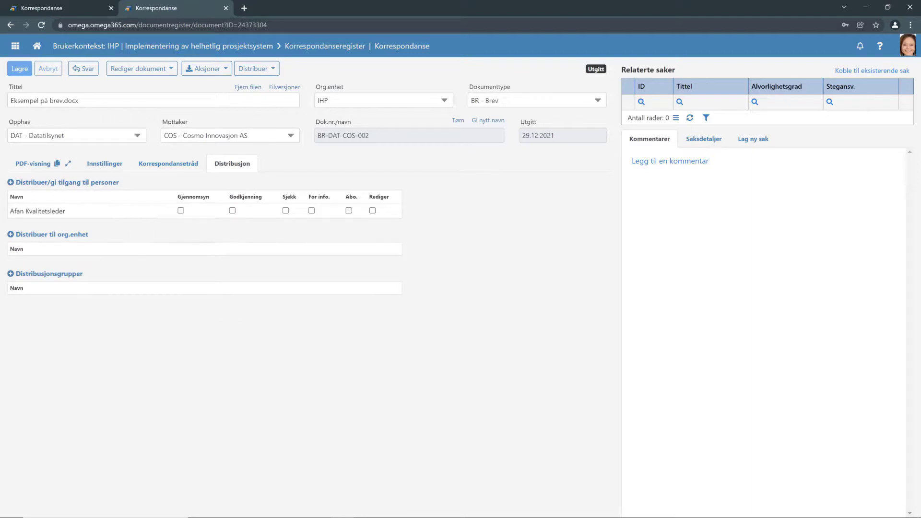
pyautogui.click(267, 69)
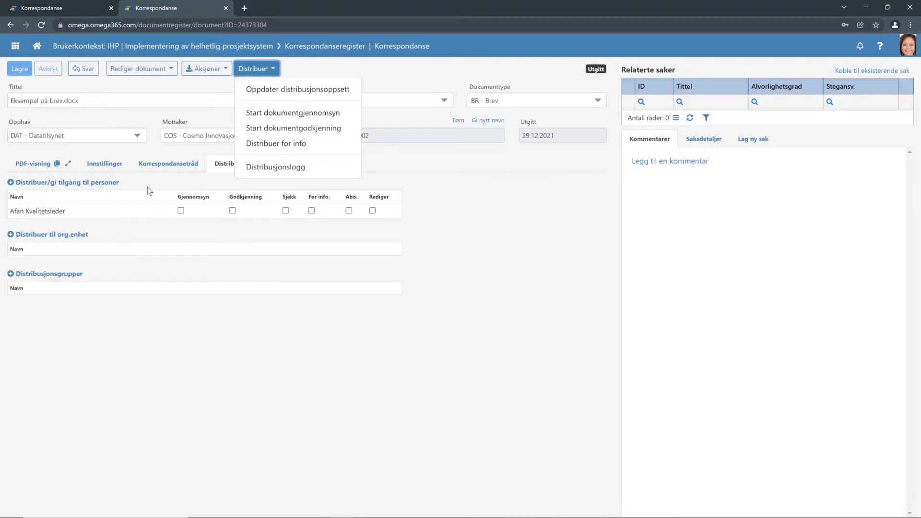
# - Add the contract org unit NetSec | Netsecurity AS to the letter's distribution
pyautogui.click(127, 234)
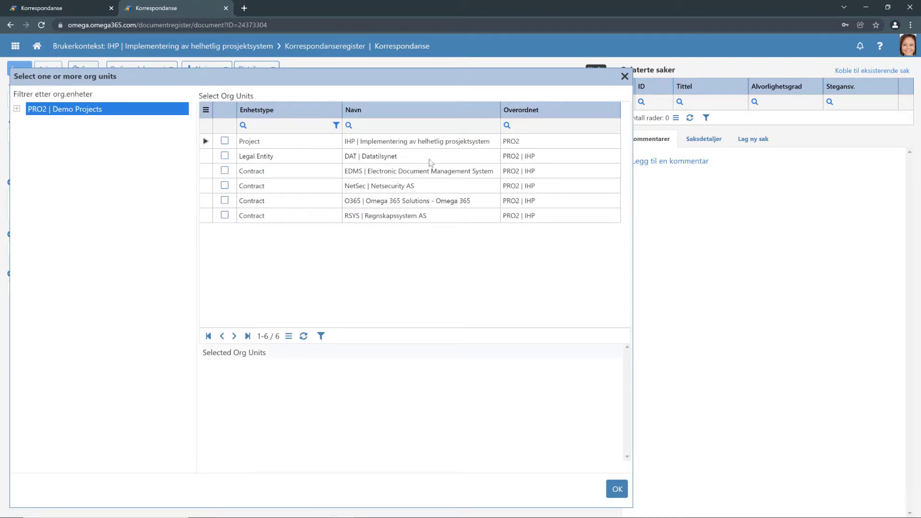
pyautogui.click(225, 186)
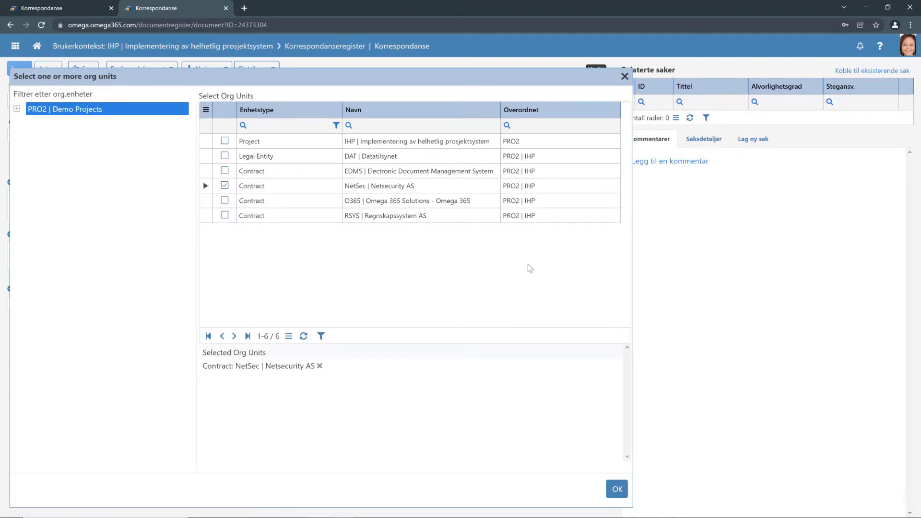
pyautogui.click(617, 489)
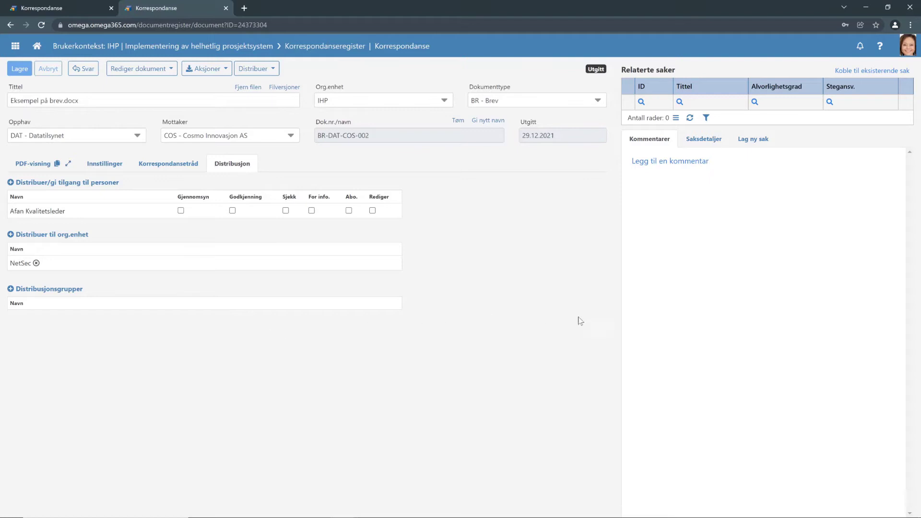
# - Save the comment "Ser du over denne?" on the letter, assigned to the Kvalitetsleder, and check its reply field
pyautogui.click(679, 162)
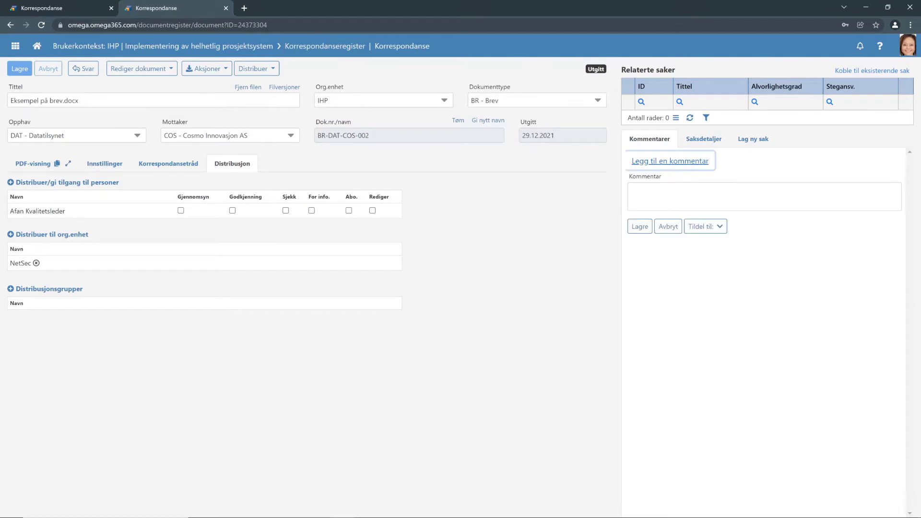
pyautogui.write('S')
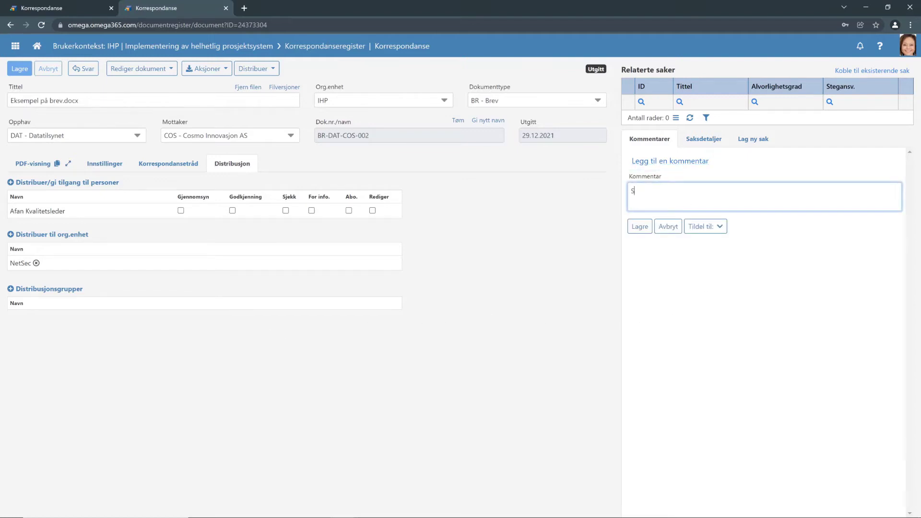
pyautogui.write('er du over denne?')
pyautogui.click(718, 228)
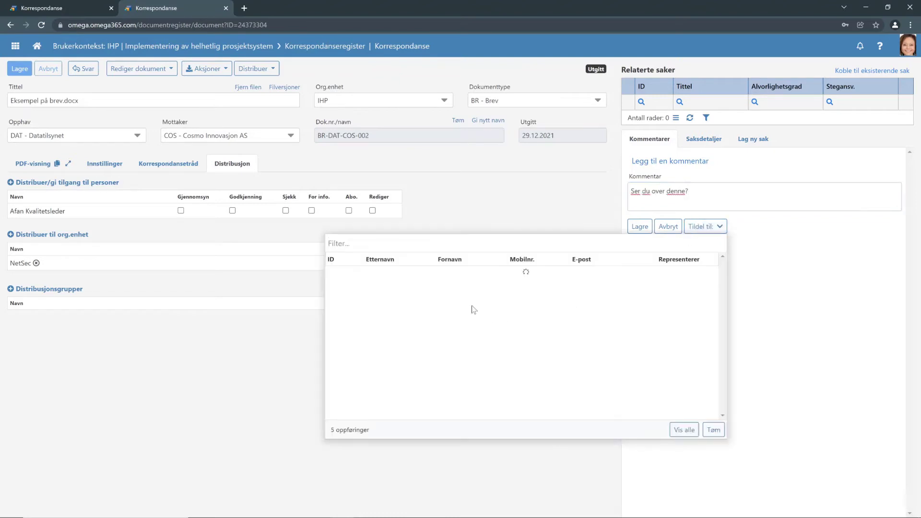
pyautogui.click(455, 302)
pyautogui.click(641, 230)
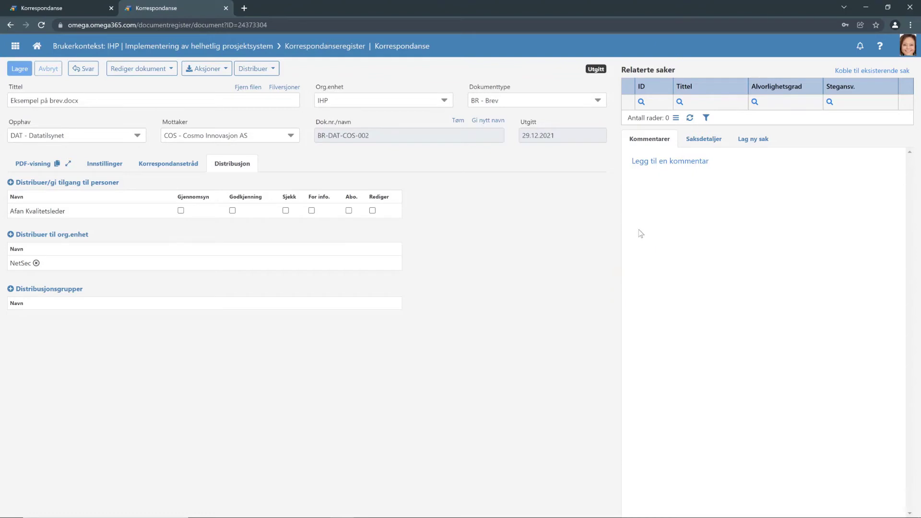
pyautogui.click(671, 209)
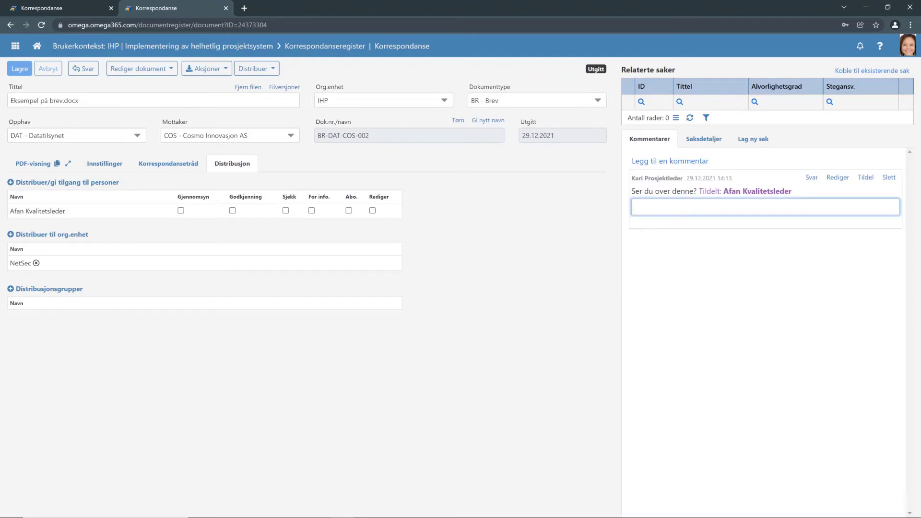
pyautogui.click(813, 324)
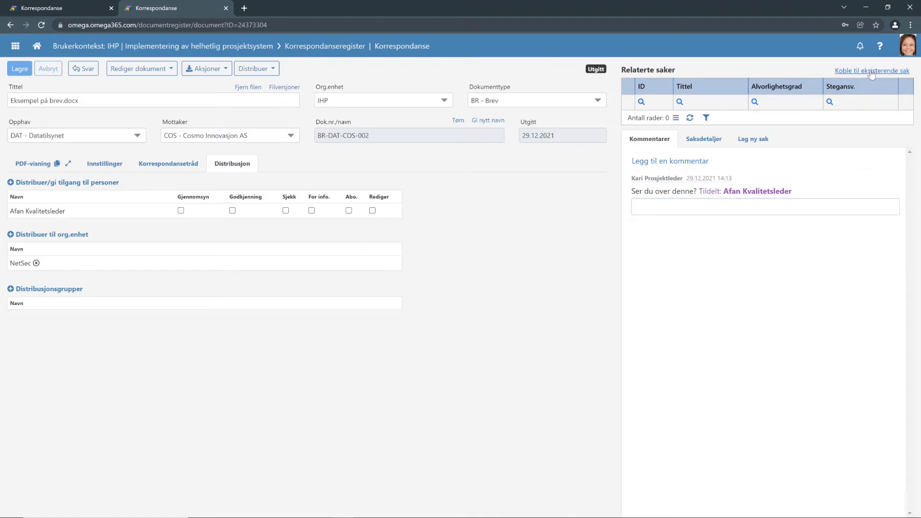
# - Open the form for creating a new case related to the letter
pyautogui.click(758, 141)
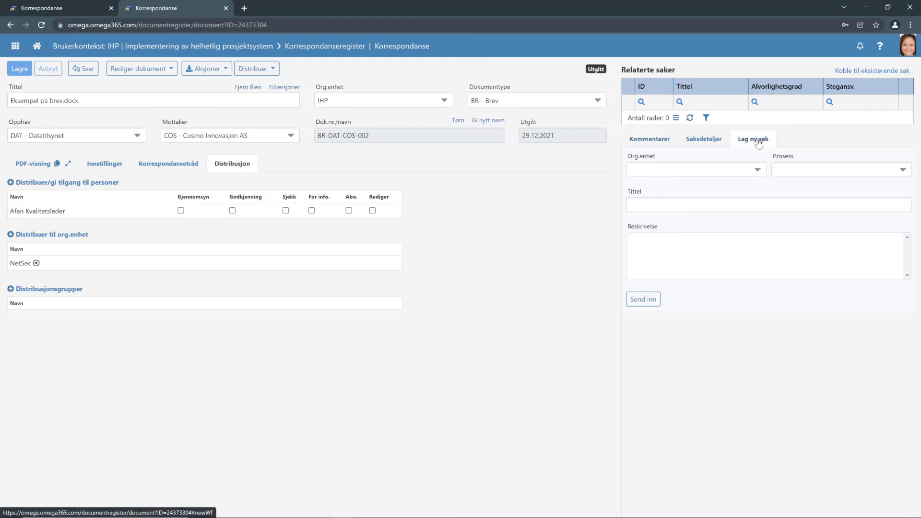